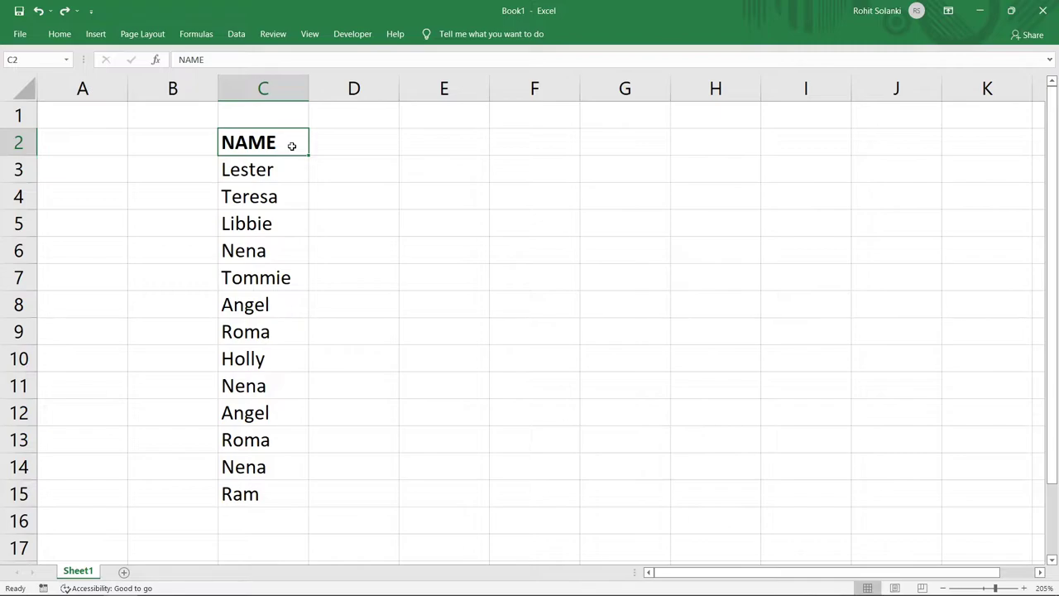
# Enter =IF(COUNTIF(C:C,C3)=1,1,0) in D3 to flag whether C3's name is unique.
pyautogui.click(327, 169)
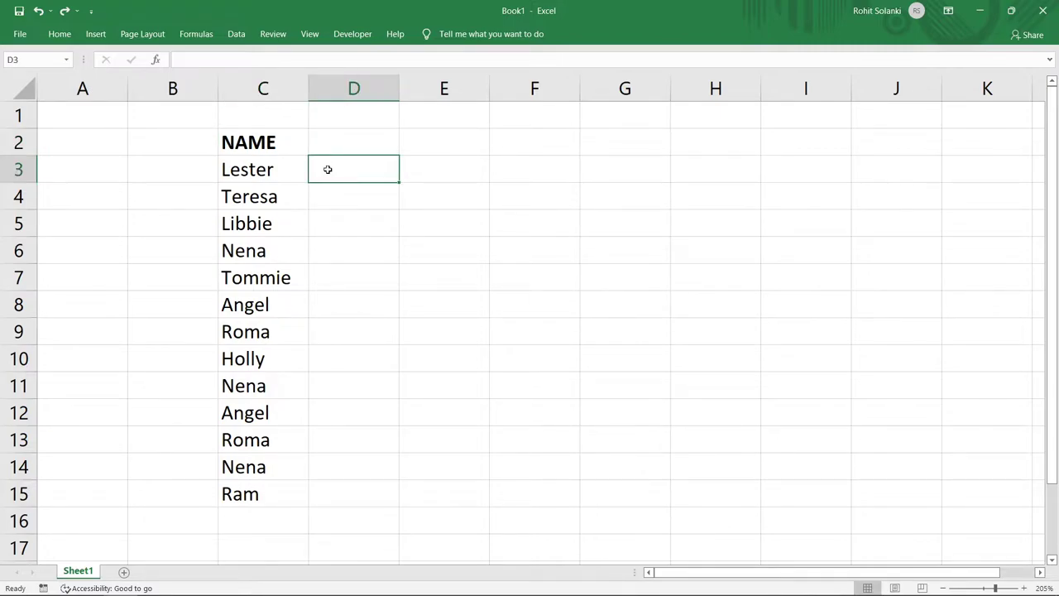
pyautogui.write('=i')
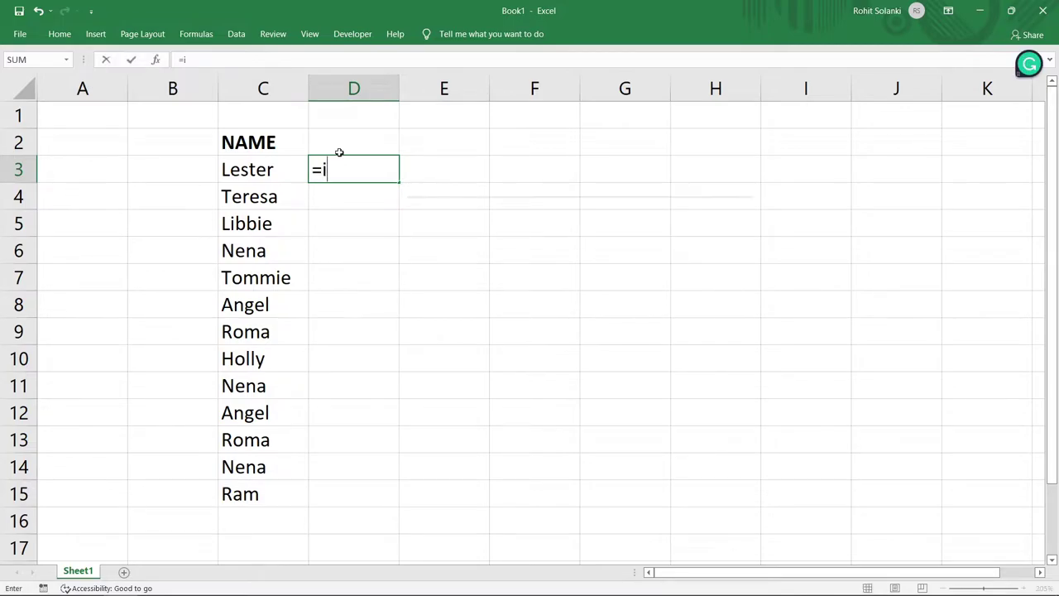
pyautogui.write('f(')
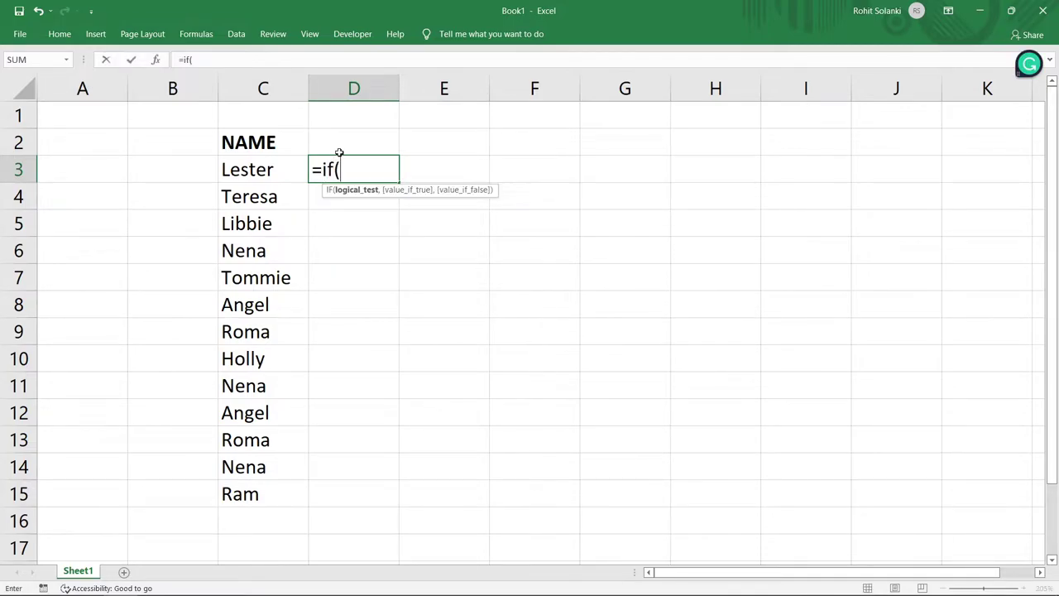
pyautogui.write('counti')
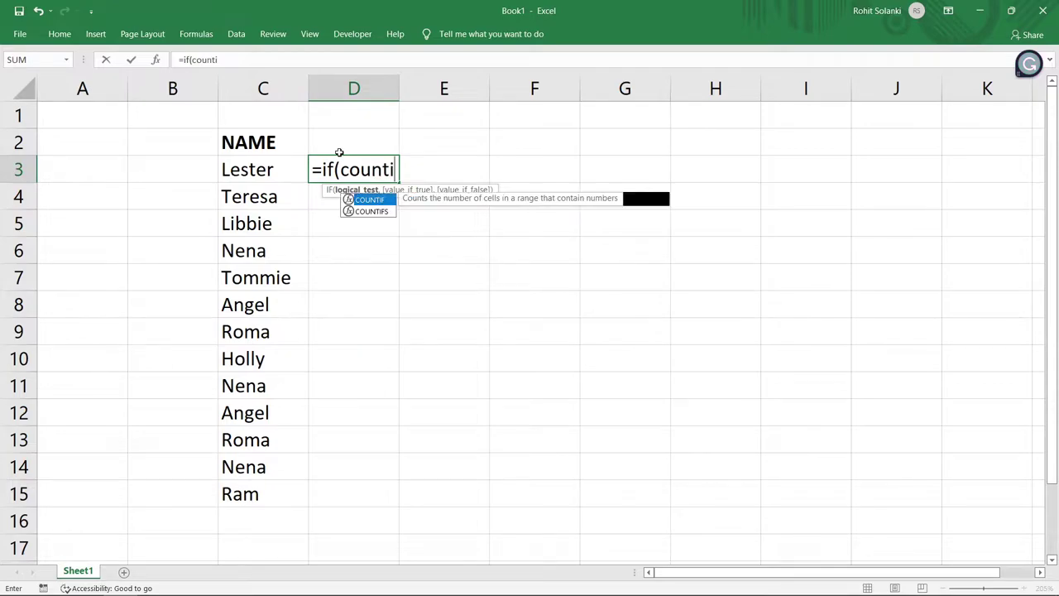
pyautogui.write('f(')
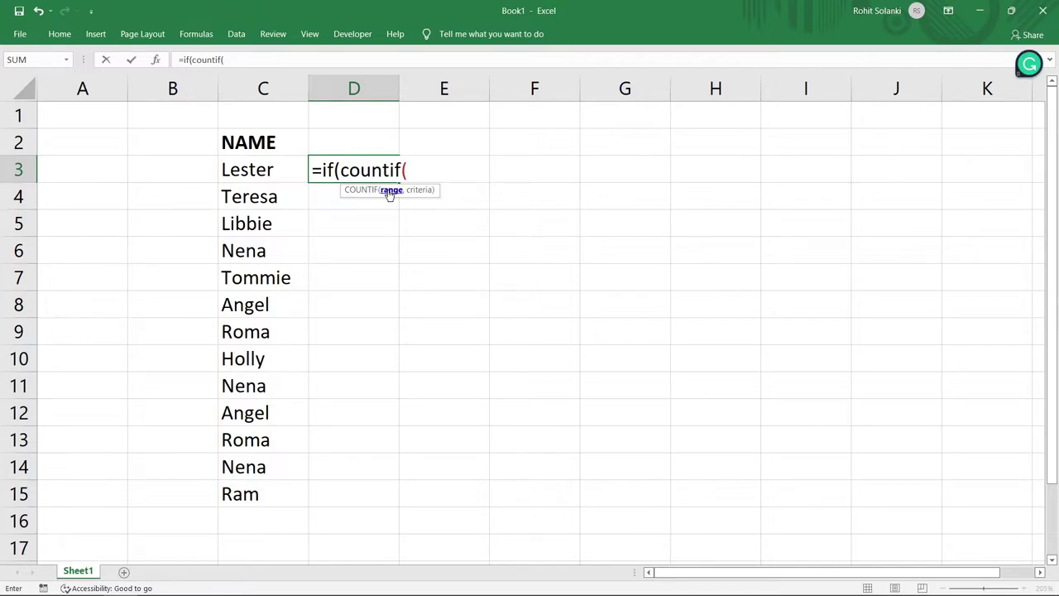
pyautogui.click(270, 88)
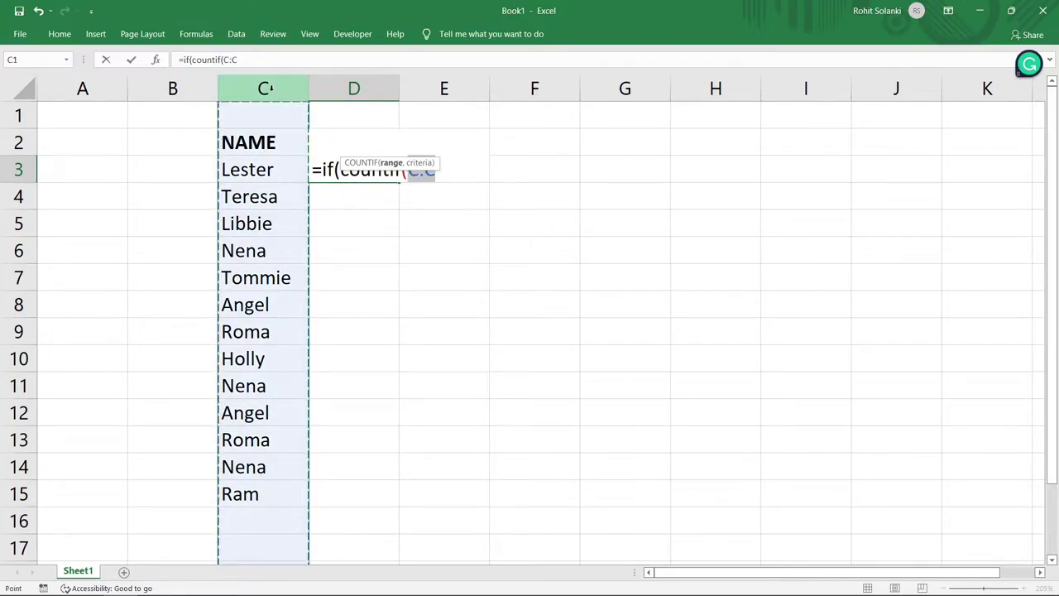
pyautogui.write(',')
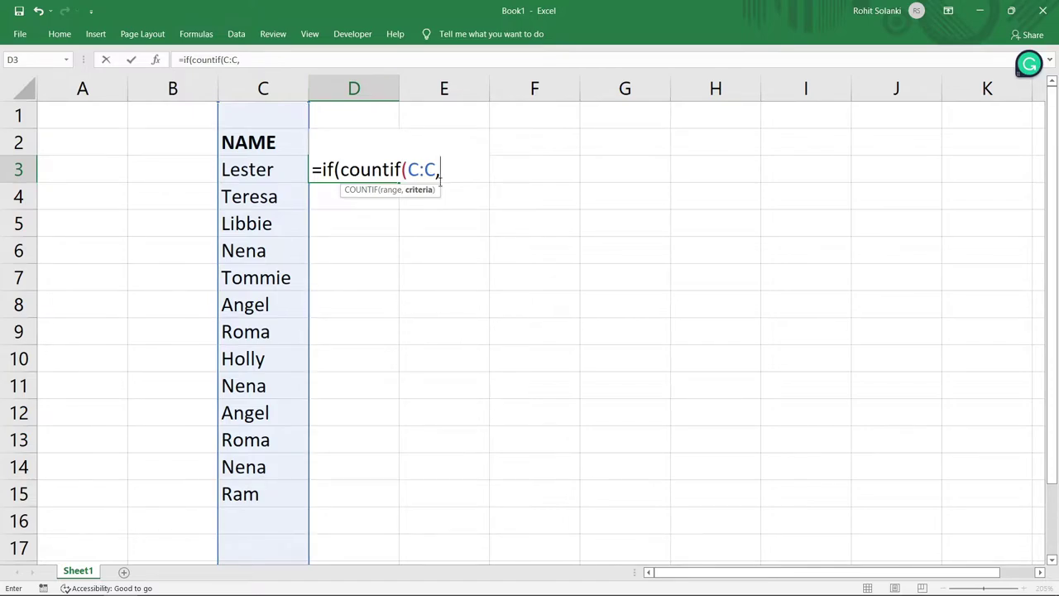
pyautogui.click(253, 169)
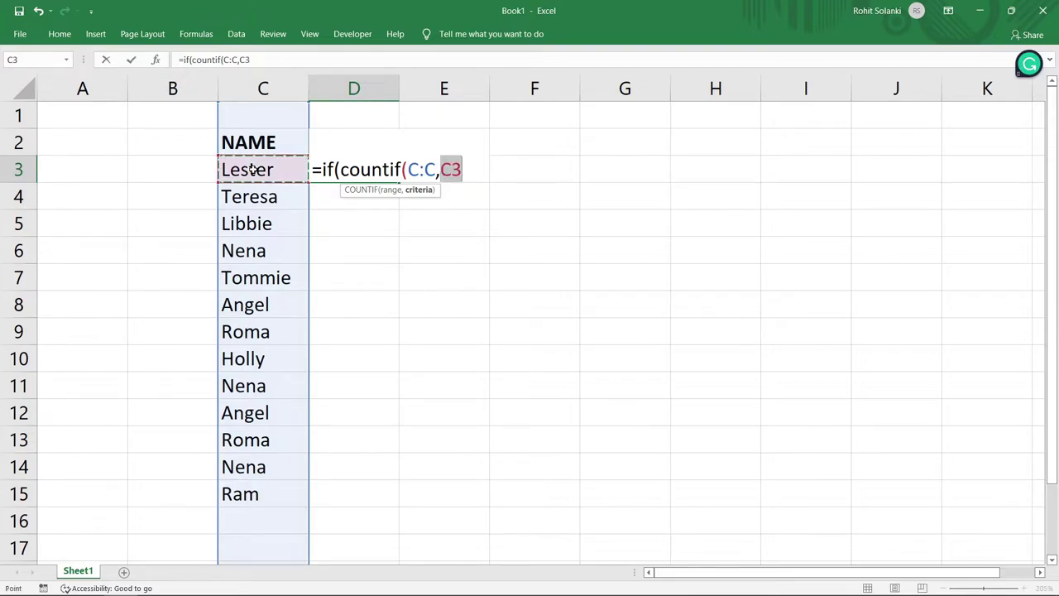
pyautogui.write(') ')
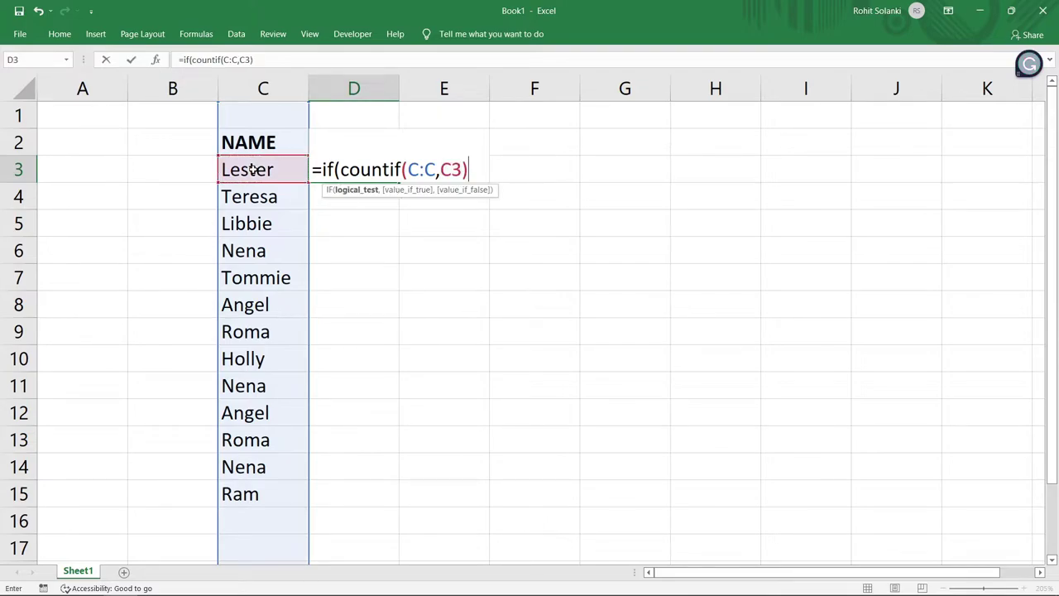
pyautogui.write('=1')
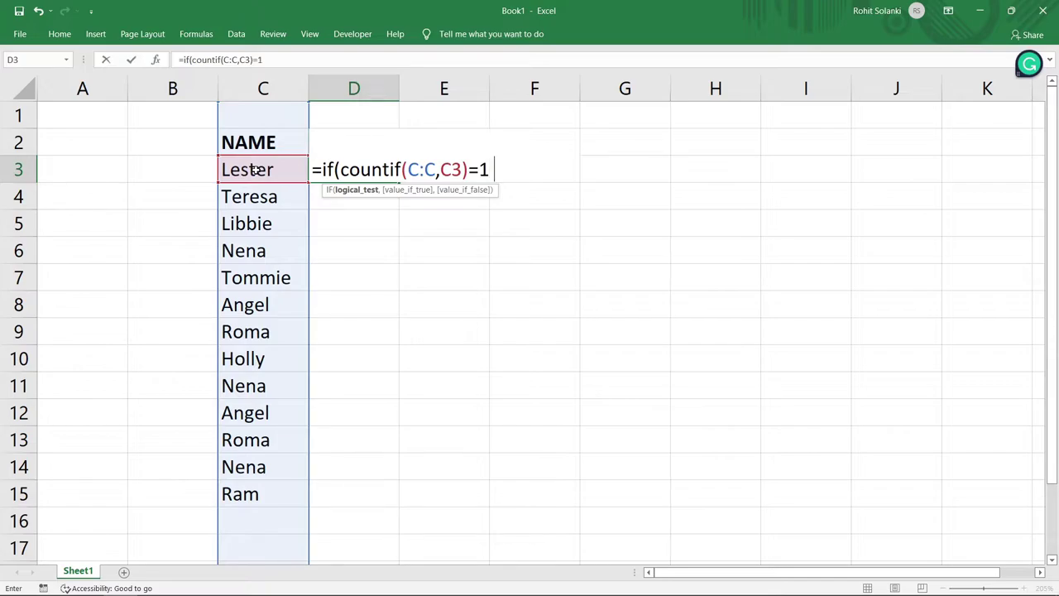
pyautogui.write(',')
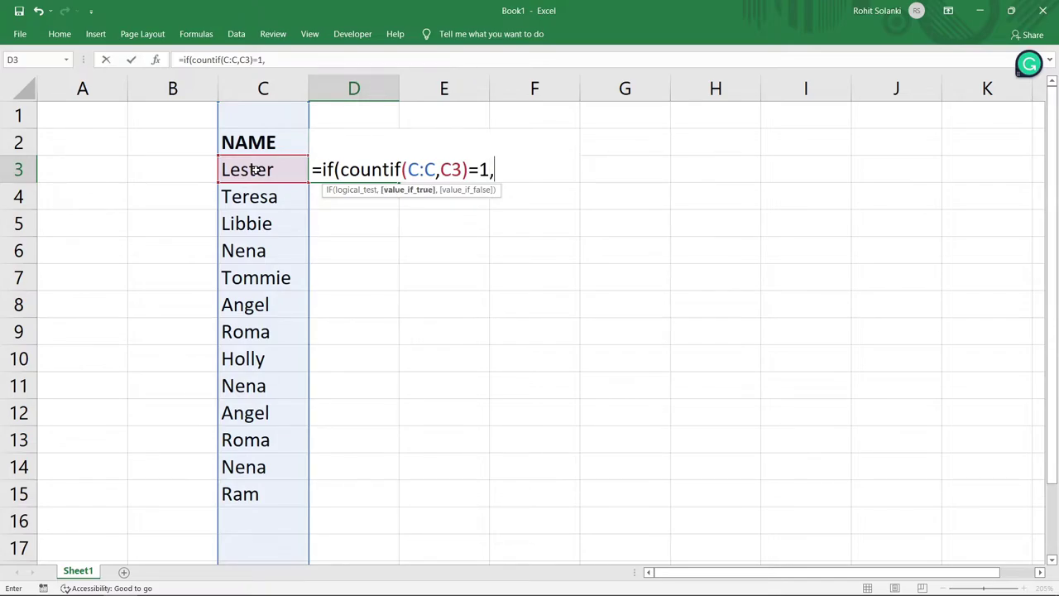
pyautogui.write('1,0')
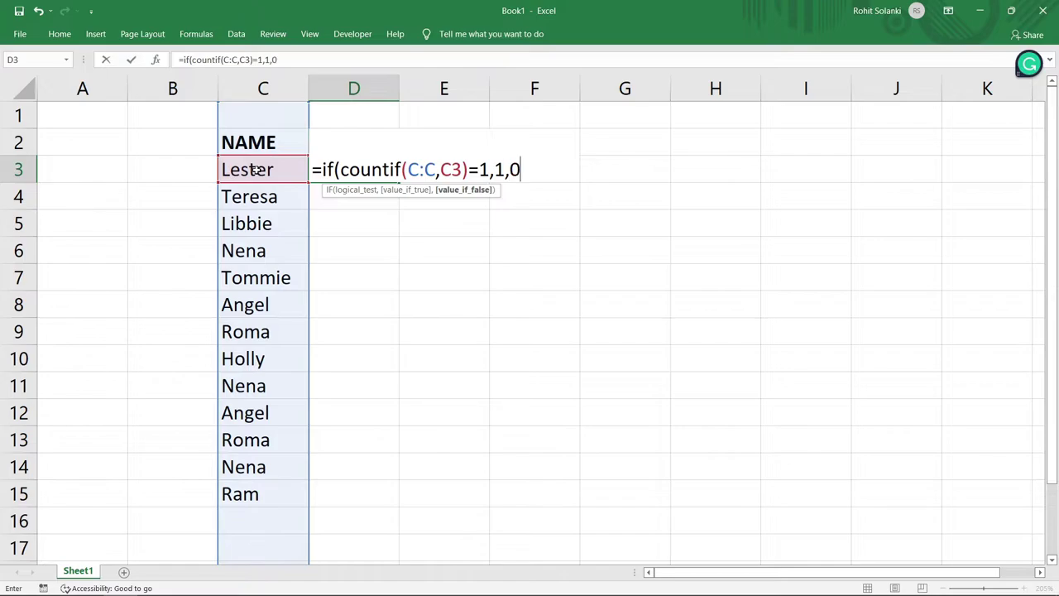
pyautogui.write(')')
pyautogui.press('Return')
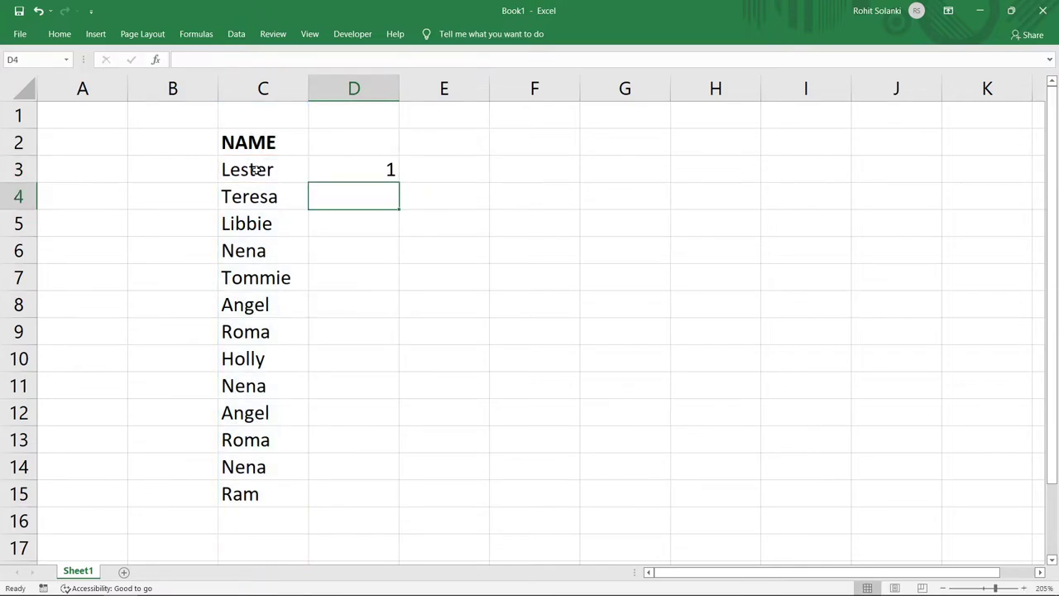
# Fill the D3 flag formula down through D15, then select the names and flags in C2:D15.
pyautogui.click(342, 176)
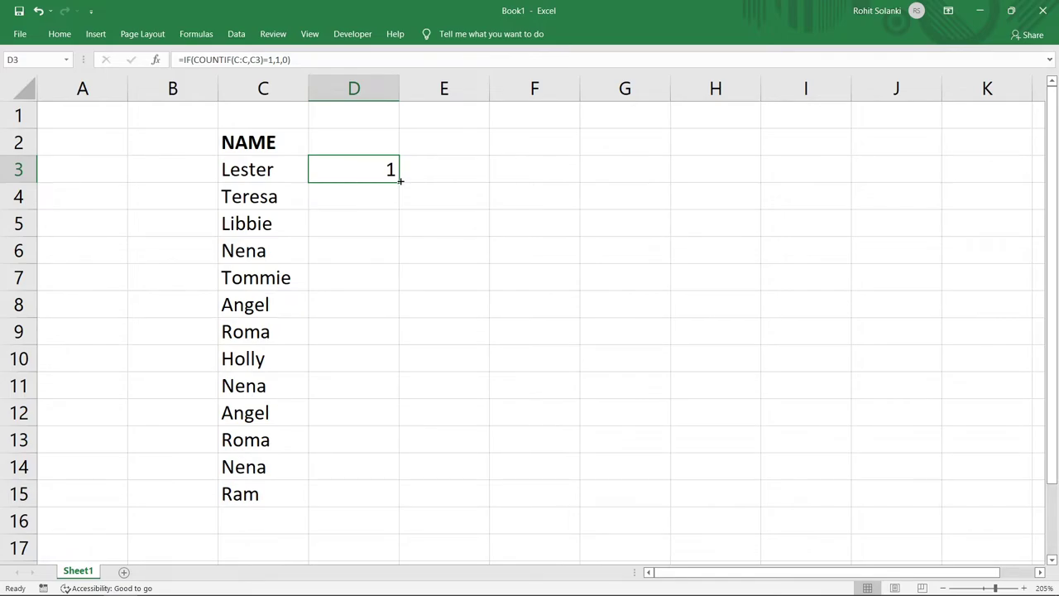
pyautogui.moveTo(400, 181); pyautogui.dragTo(378, 503)
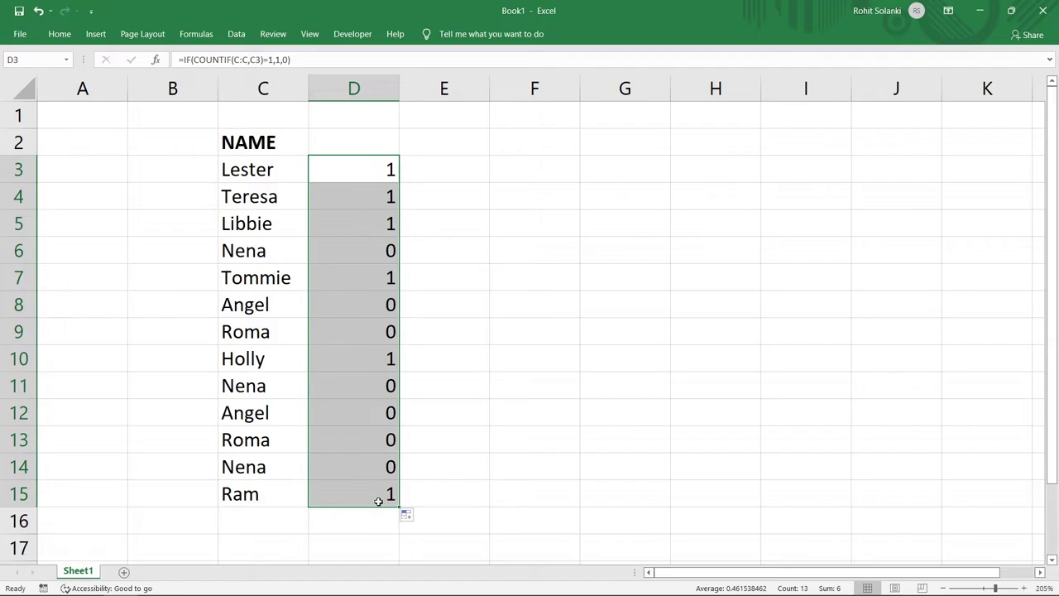
pyautogui.click(377, 500)
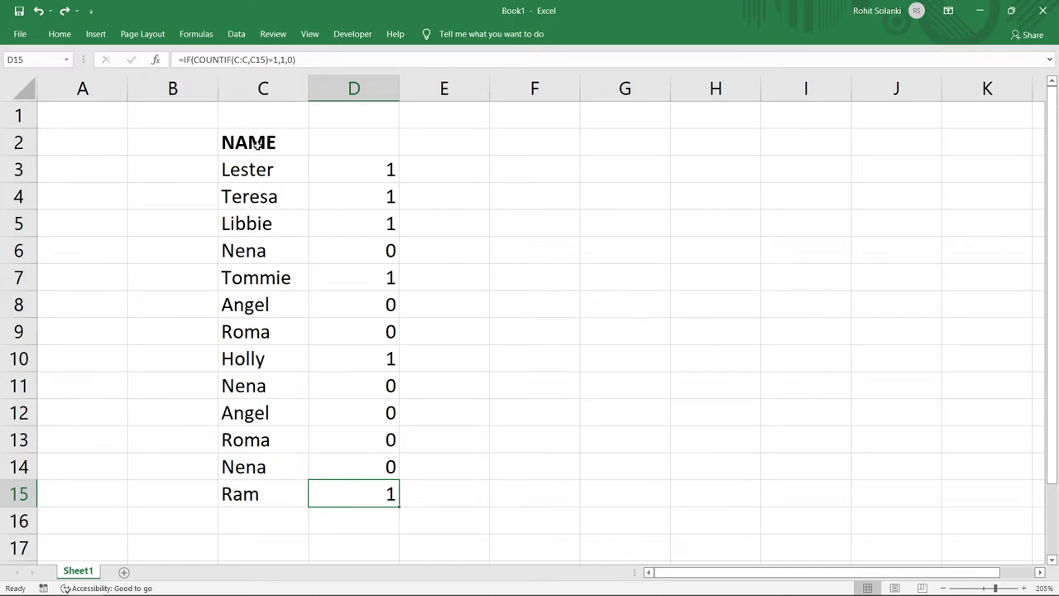
pyautogui.moveTo(263, 147); pyautogui.dragTo(353, 487)
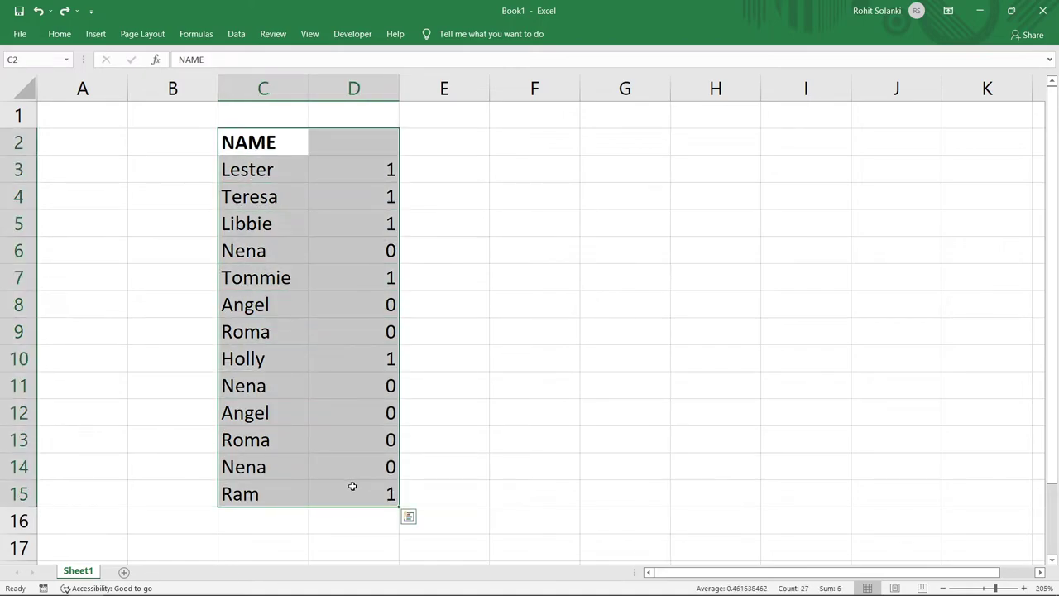
# Add AutoFilter with Ctrl+Shift+L and filter column D to show only rows flagged 0.
pyautogui.hotkey('ctrl', 'shift', 'l')
pyautogui.click(378, 146)
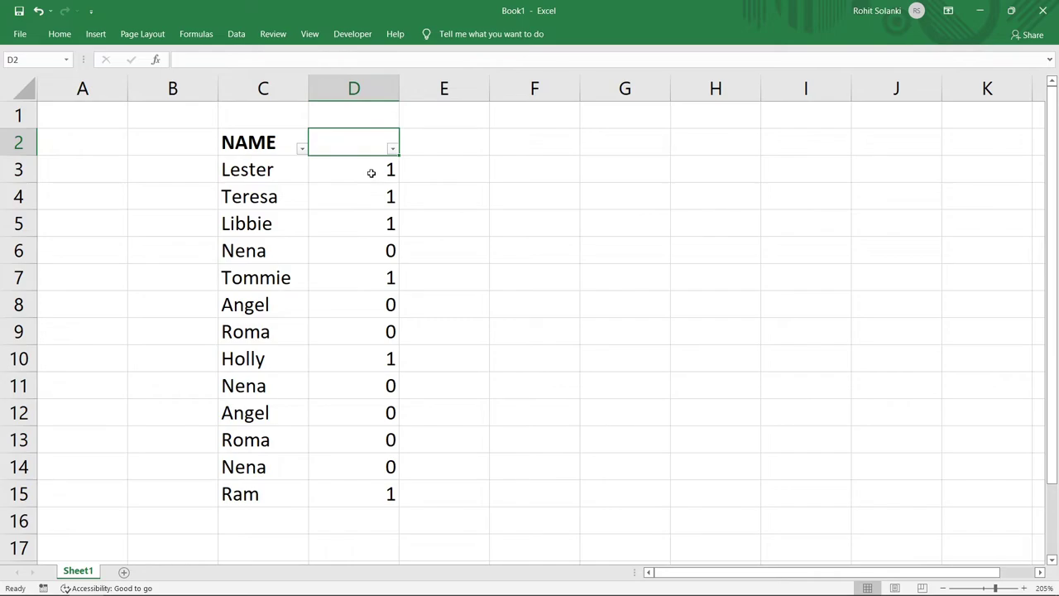
pyautogui.click(396, 150)
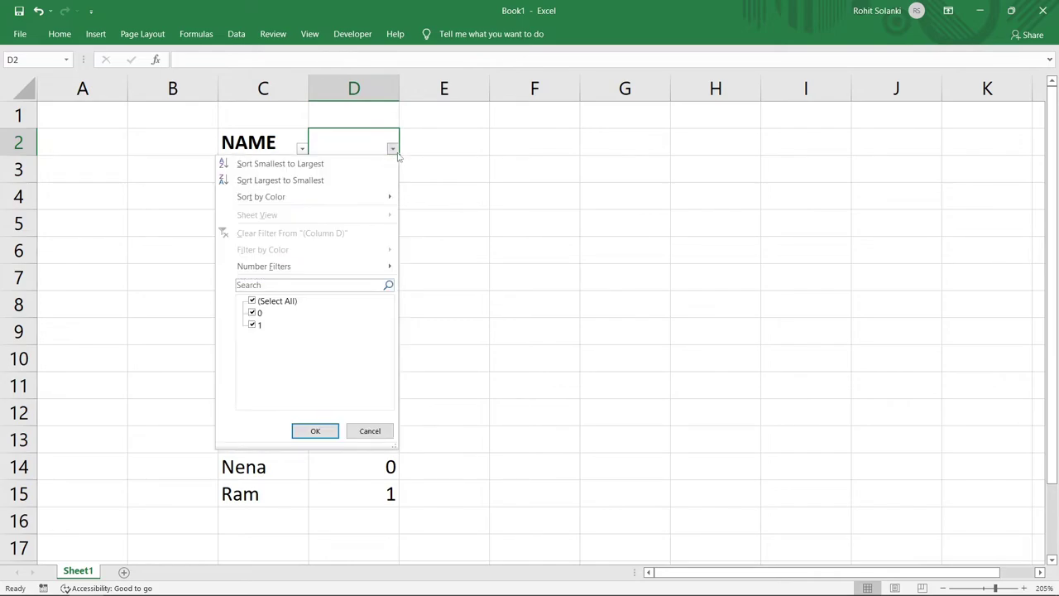
pyautogui.click(253, 301)
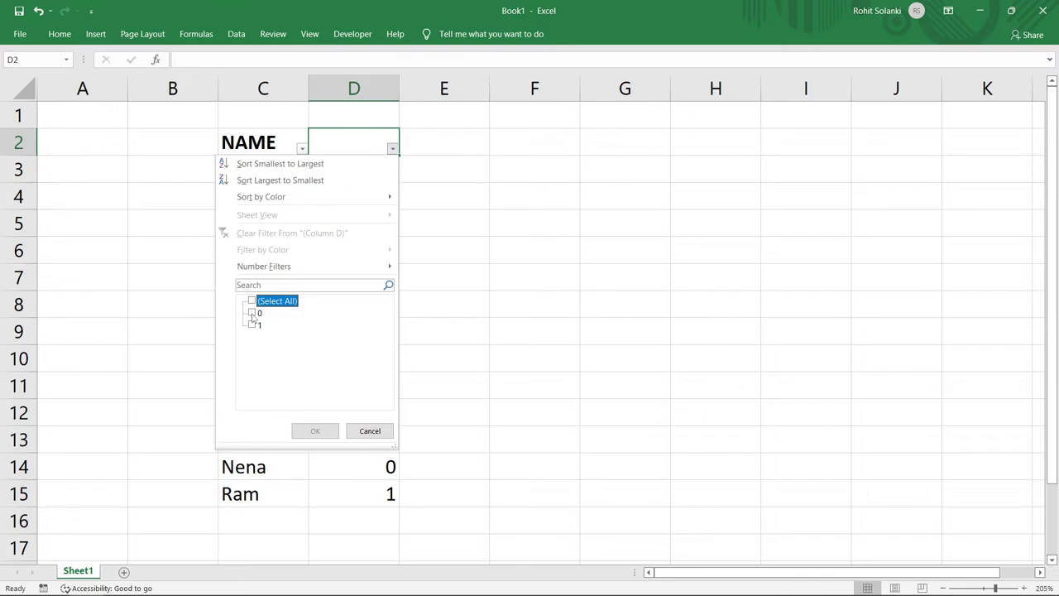
pyautogui.click(252, 313)
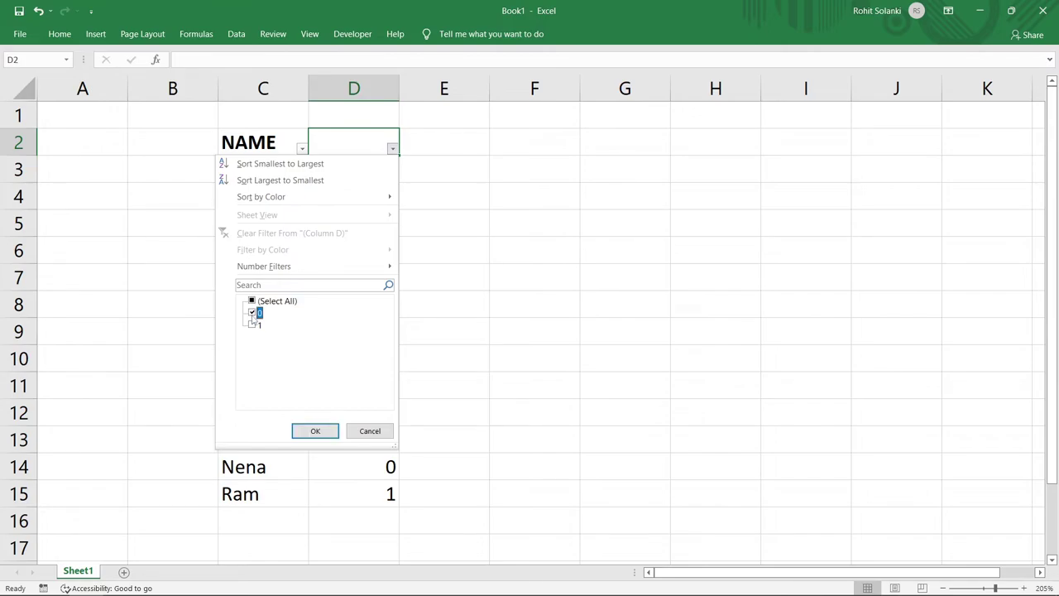
pyautogui.click(301, 431)
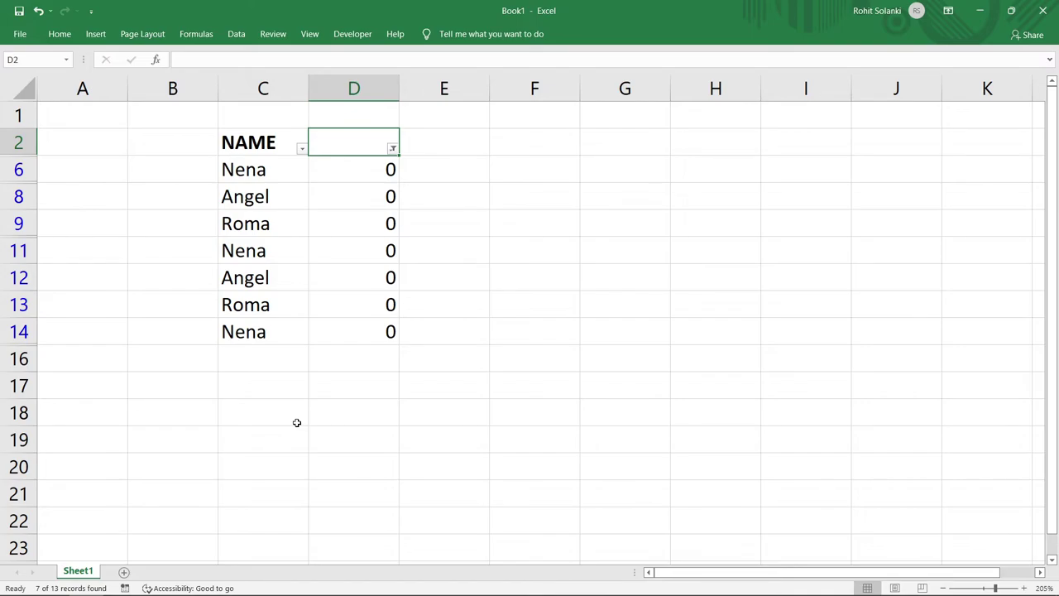
# Delete the visible repeated-name rows 6–14 and remove the AutoFilter.
pyautogui.moveTo(23, 170); pyautogui.dragTo(18, 331)
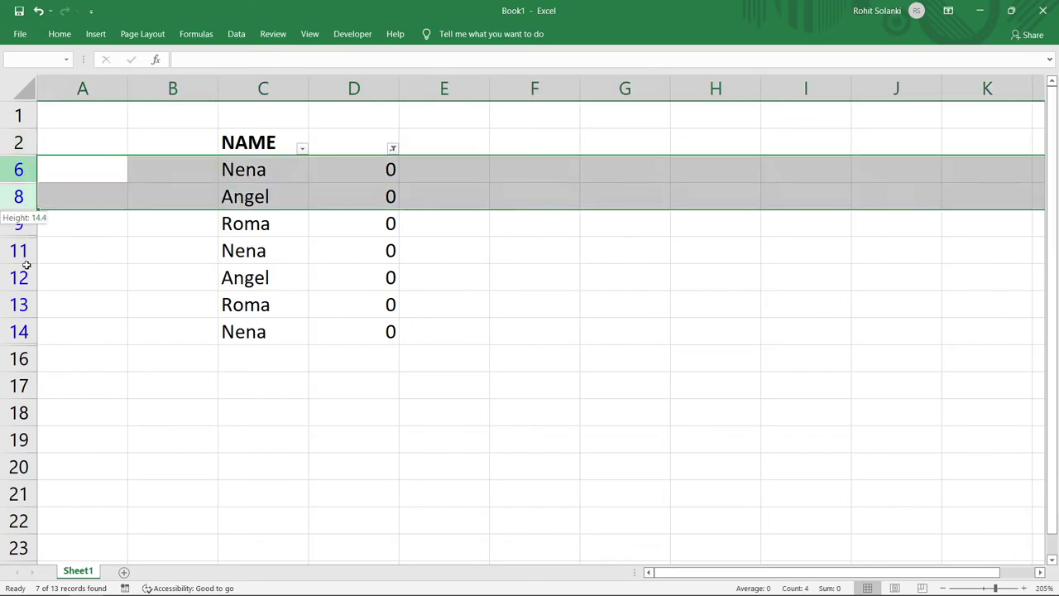
pyautogui.click(60, 34)
pyautogui.click(758, 66)
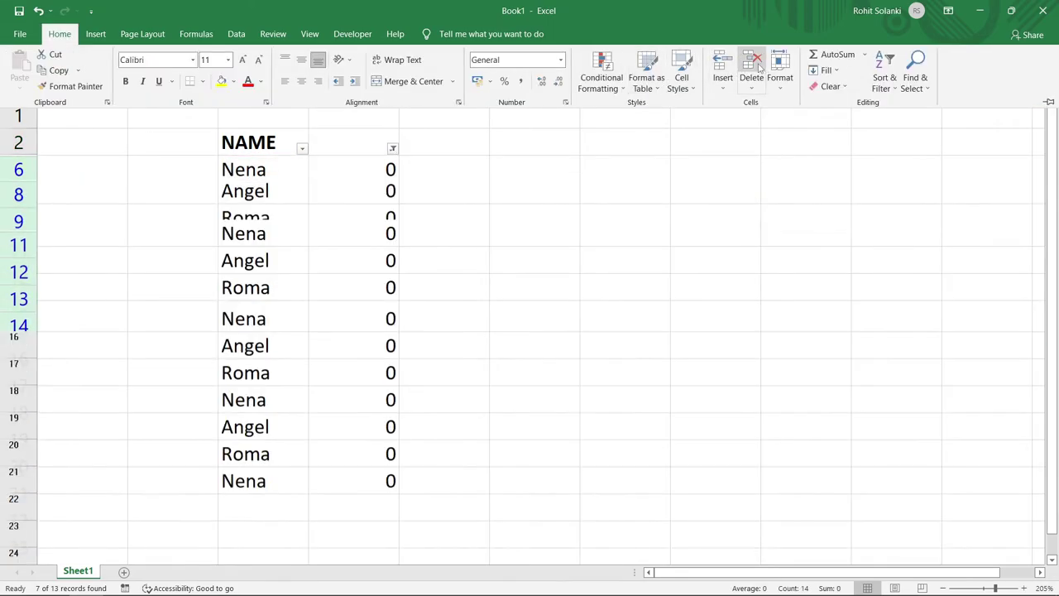
pyautogui.click(351, 173)
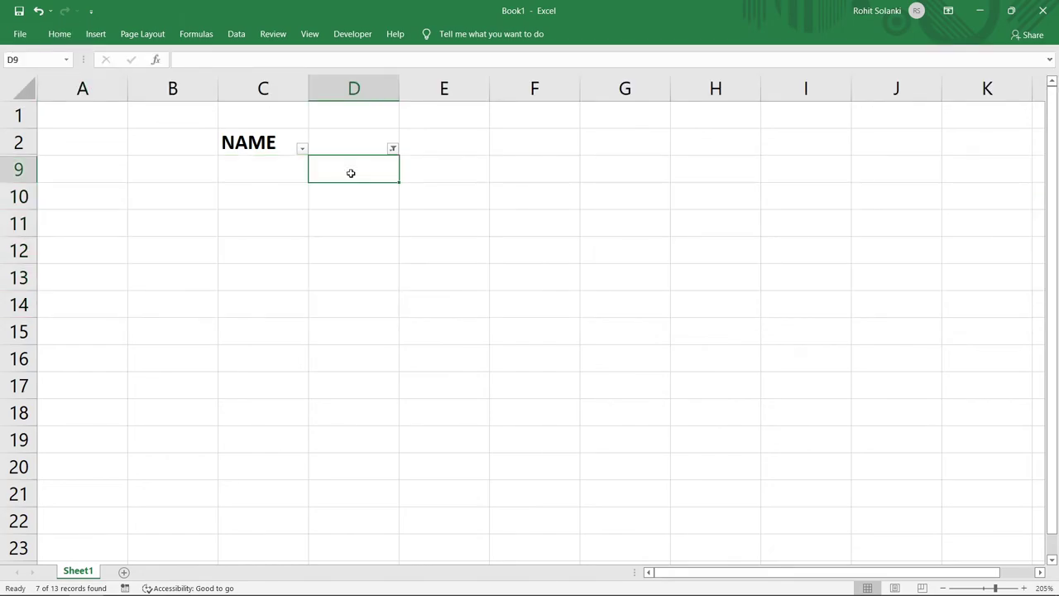
pyautogui.hotkey('ctrl', 'shift', 'l')
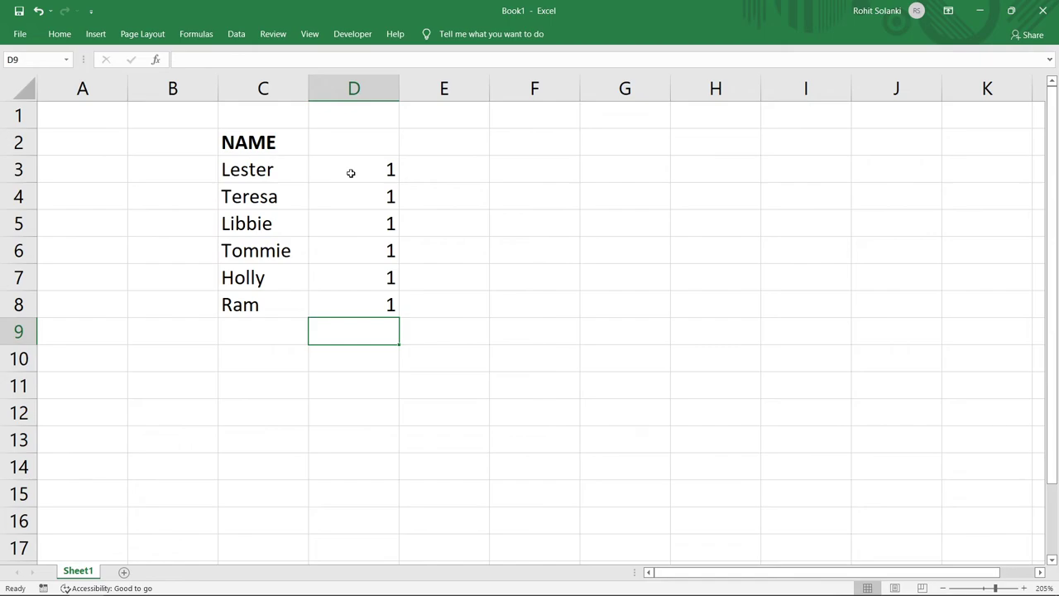